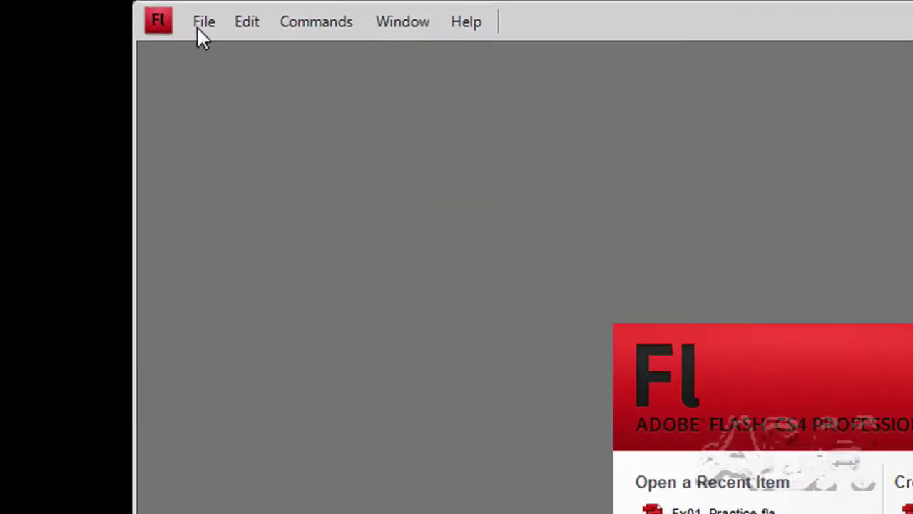
# Create a new Flash File (ActionScript 3.0) document.
pyautogui.click(200, 29)
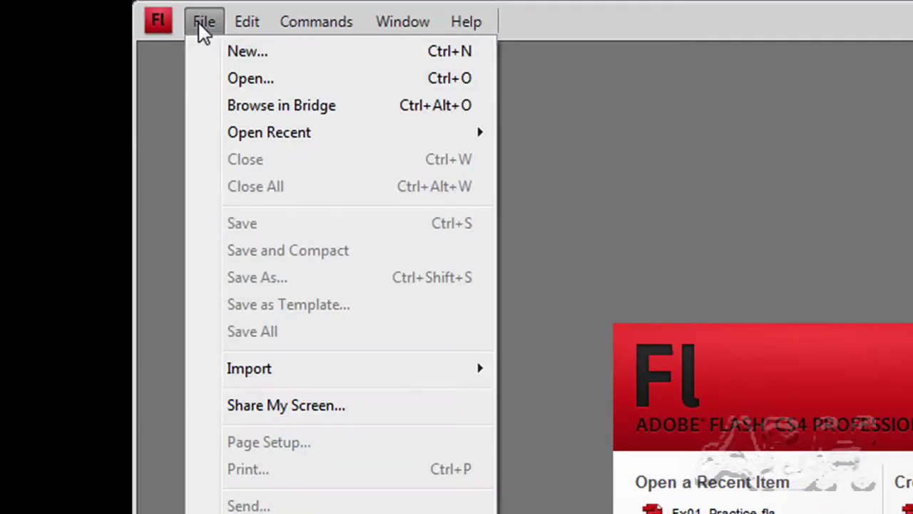
pyautogui.click(258, 63)
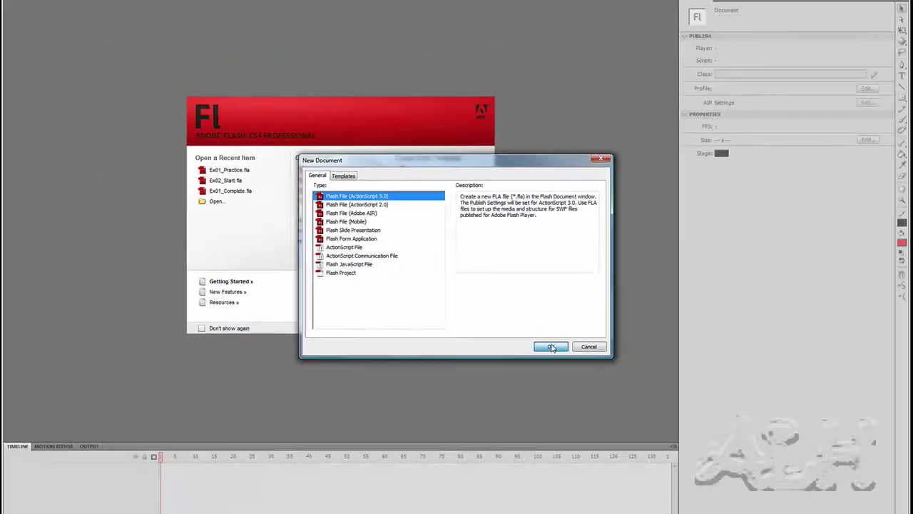
pyautogui.click(640, 434)
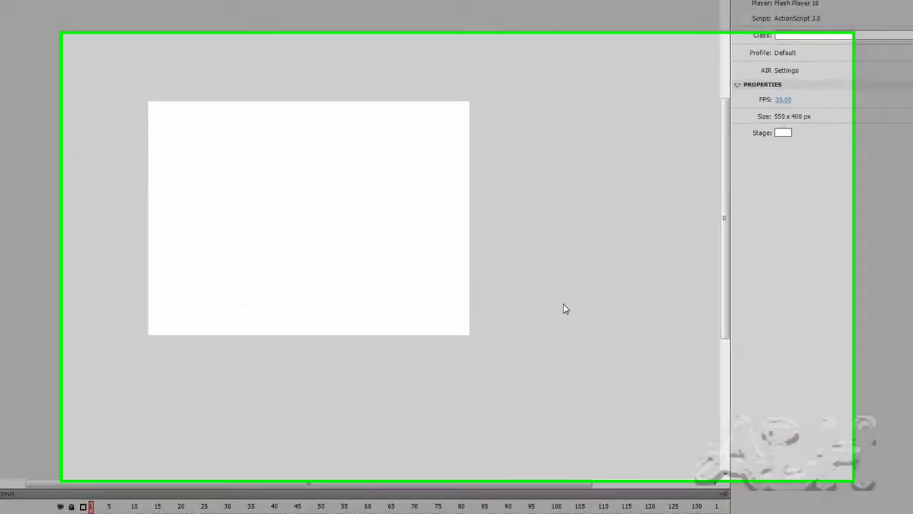
# Save the new document as Ex01_Practice.fla.
pyautogui.hotkey('ctrl', 's')
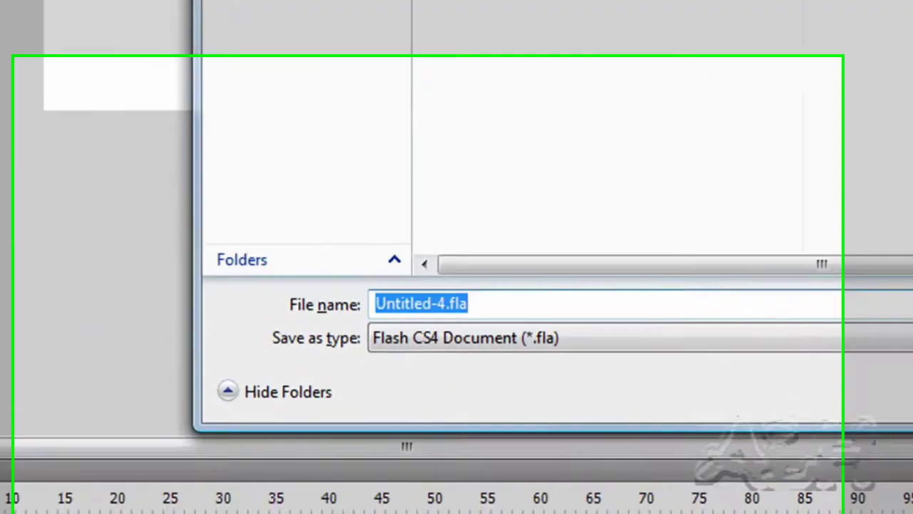
pyautogui.write('Ex01')
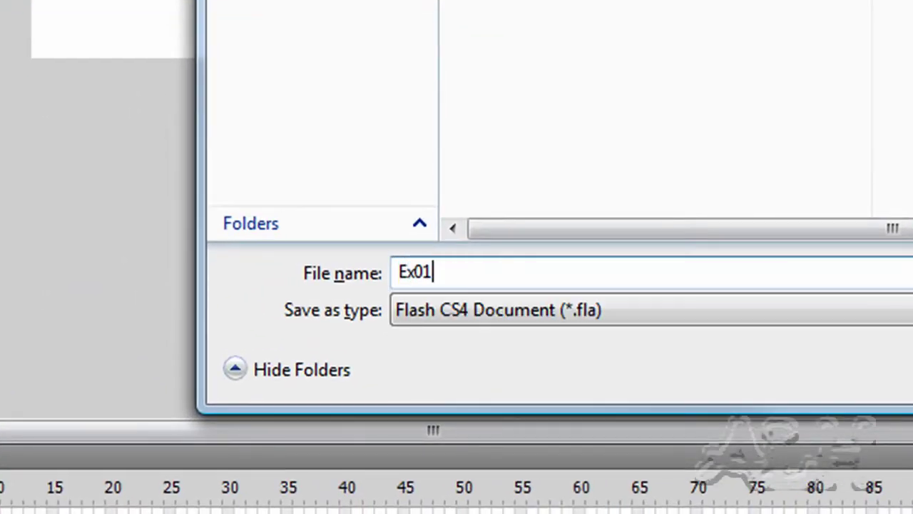
pyautogui.write('_Practice')
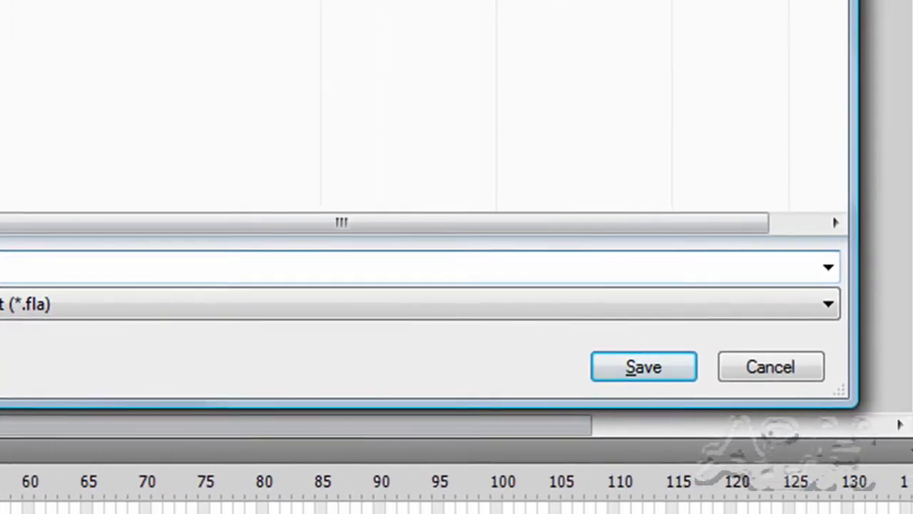
pyautogui.press('Return')
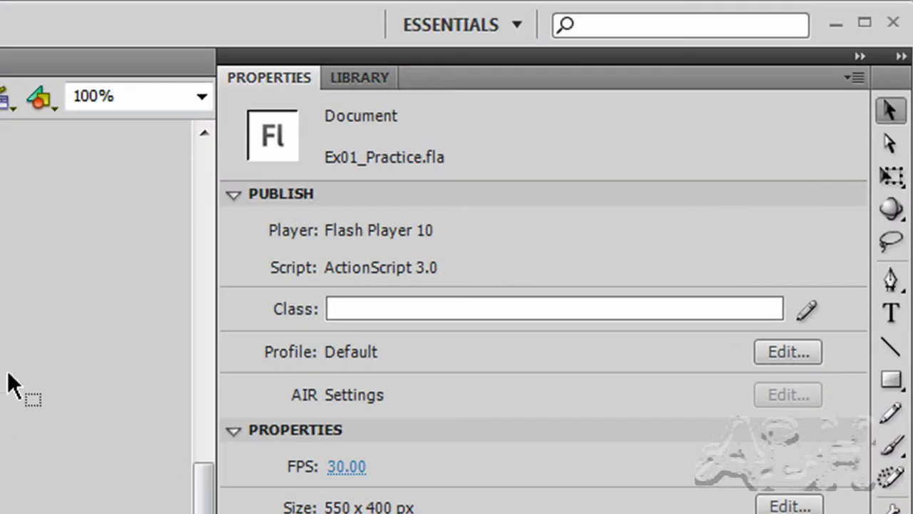
# From the Library panel, create a Movie Clip symbol named 'Red Rectangle'.
pyautogui.click(371, 77)
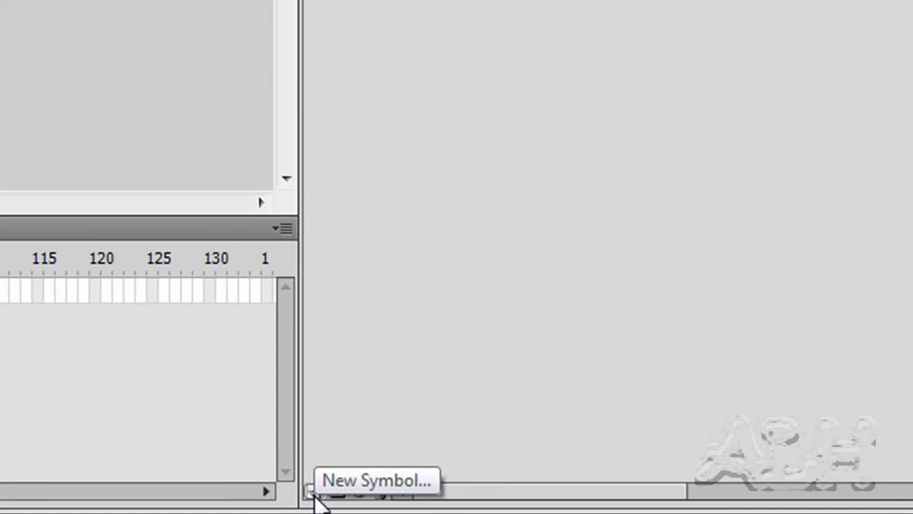
pyautogui.click(312, 493)
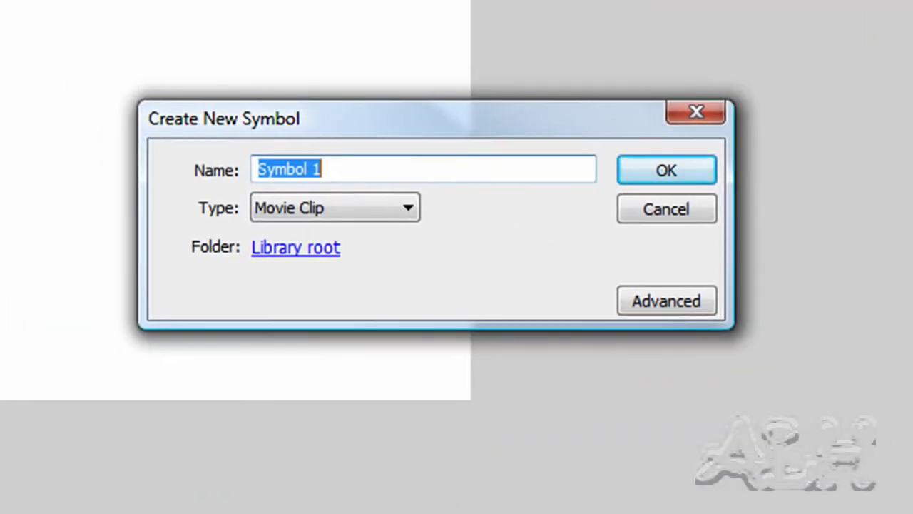
pyautogui.write('Re')
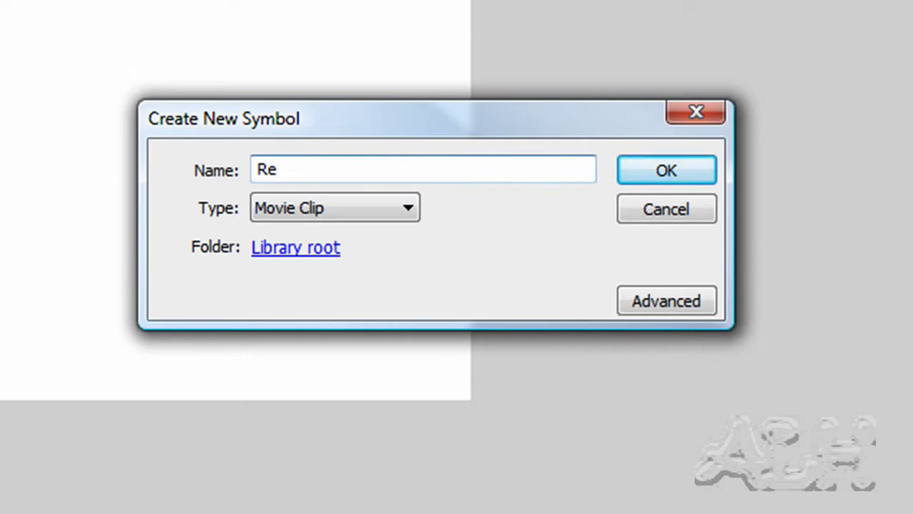
pyautogui.write('d Rectangle')
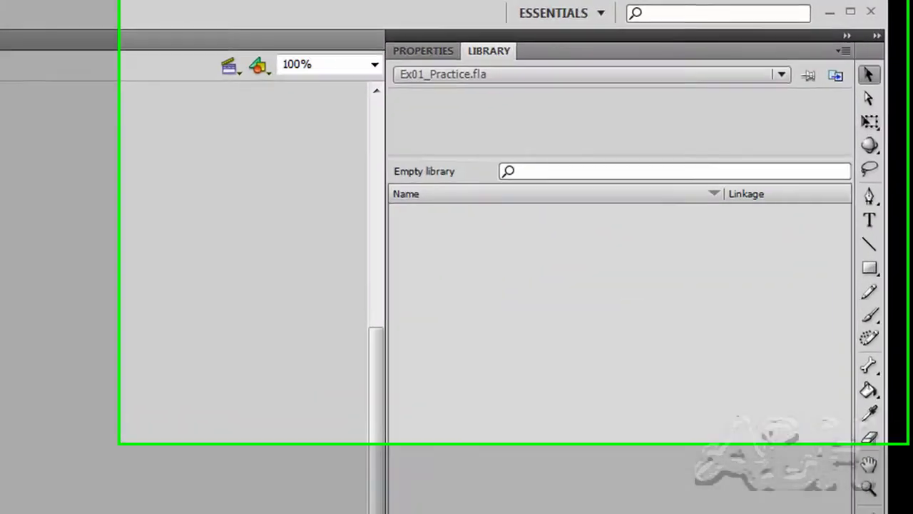
pyautogui.click(529, 245)
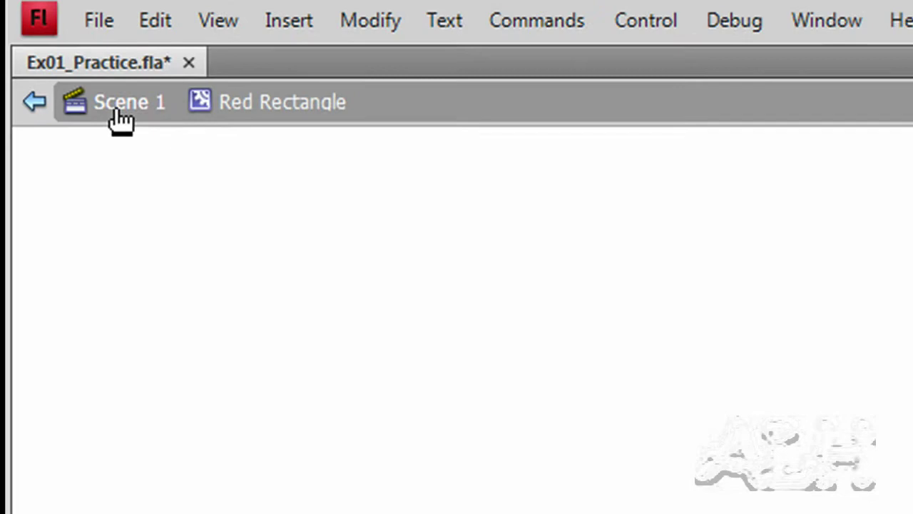
# Exit symbol editing back to Scene 1 and pick the Rectangle tool.
pyautogui.click(115, 113)
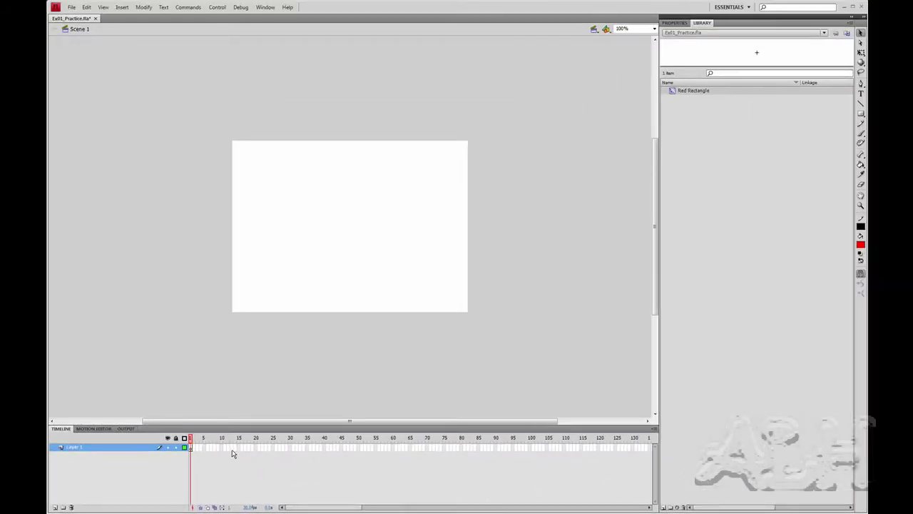
pyautogui.press('r')
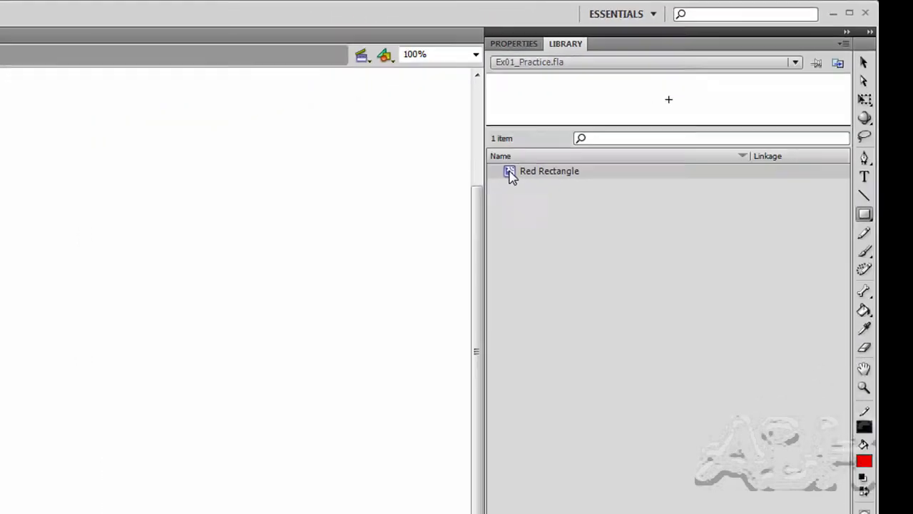
# Open the Red Rectangle symbol and set the standard Rectangle tool's stroke to 12.
pyautogui.doubleClick(511, 176)
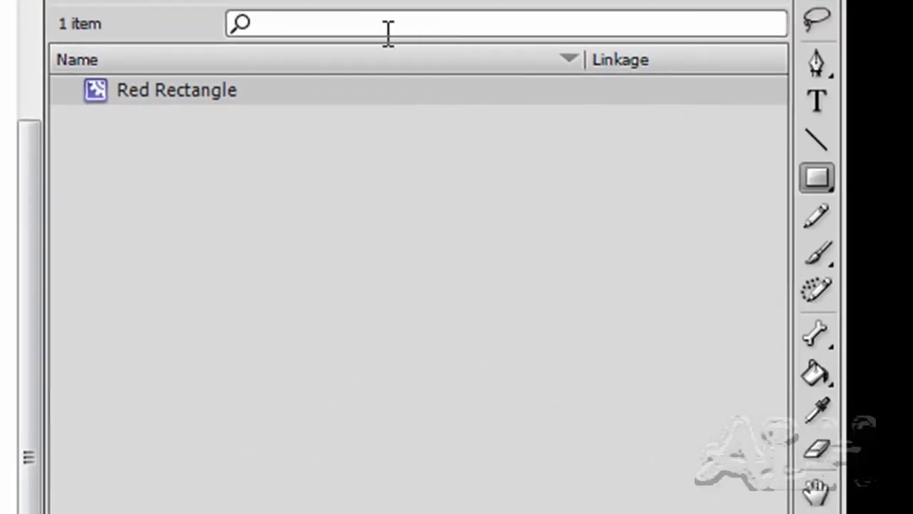
pyautogui.click(815, 179)
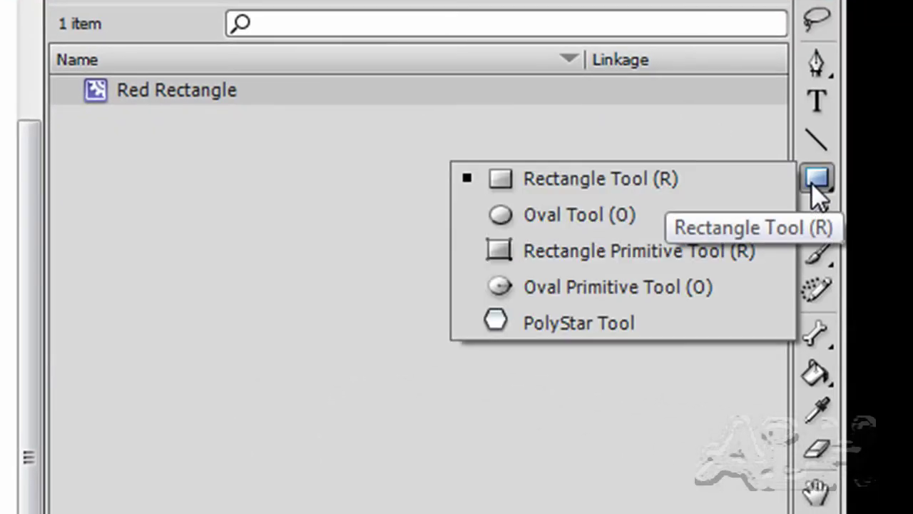
pyautogui.click(572, 180)
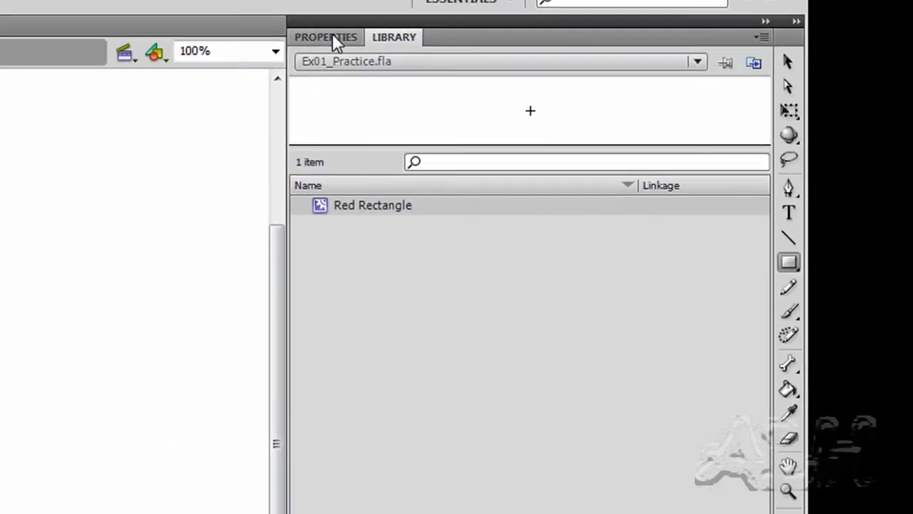
pyautogui.click(333, 38)
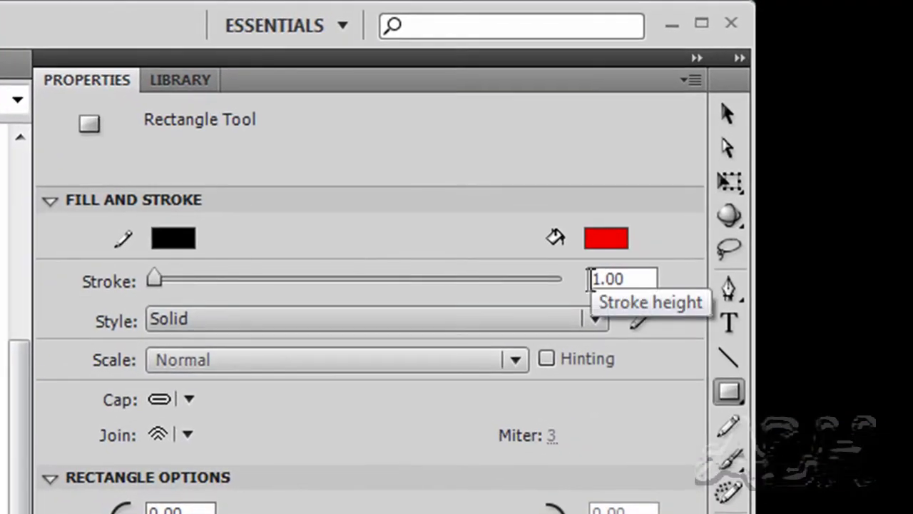
pyautogui.click(590, 281)
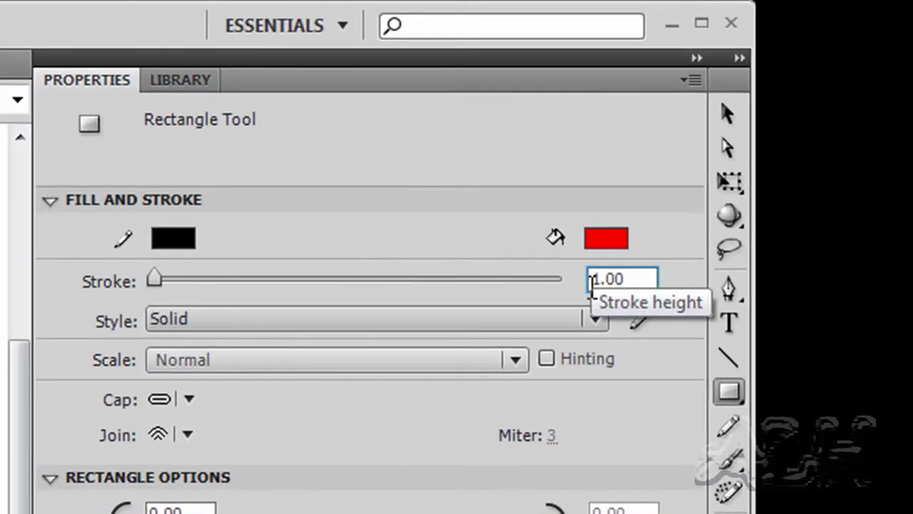
pyautogui.write('12')
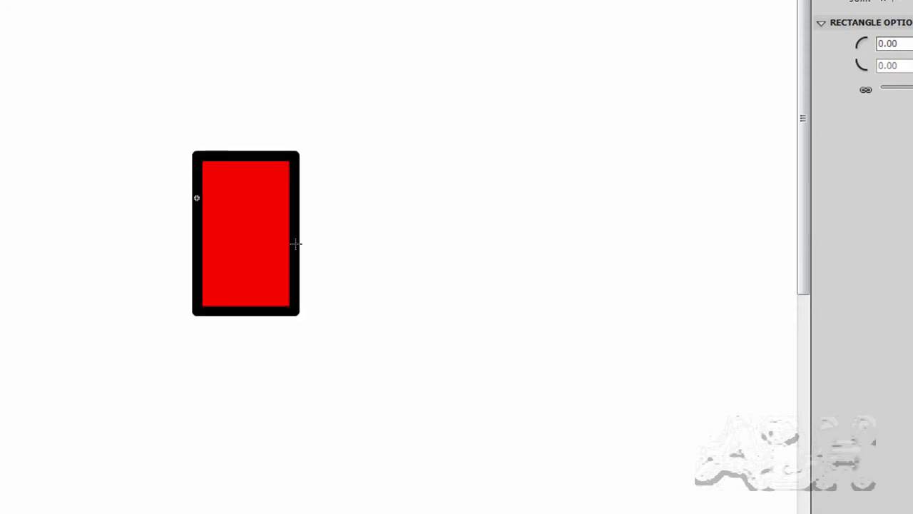
# Select the whole rectangle and set X 0, Y 0, W 100, H 170.
pyautogui.press('v')
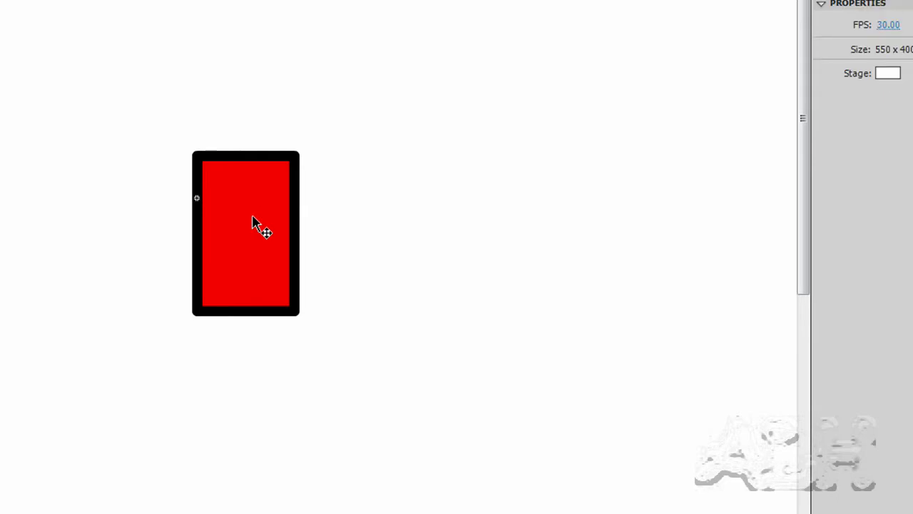
pyautogui.doubleClick(252, 222)
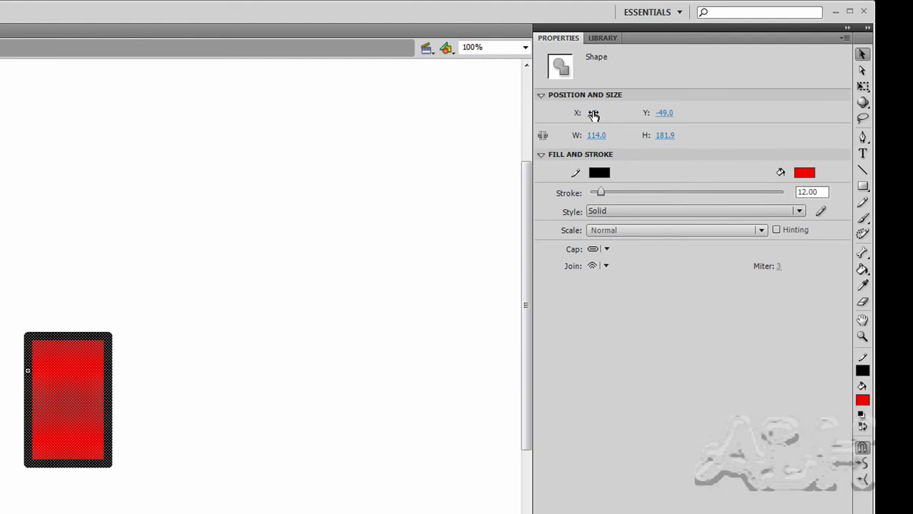
pyautogui.click(591, 114)
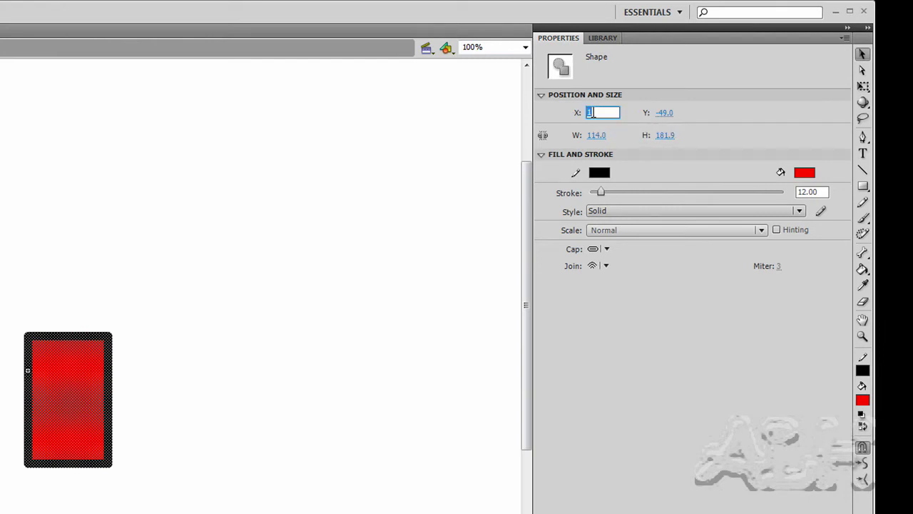
pyautogui.write('0')
pyautogui.click(664, 113)
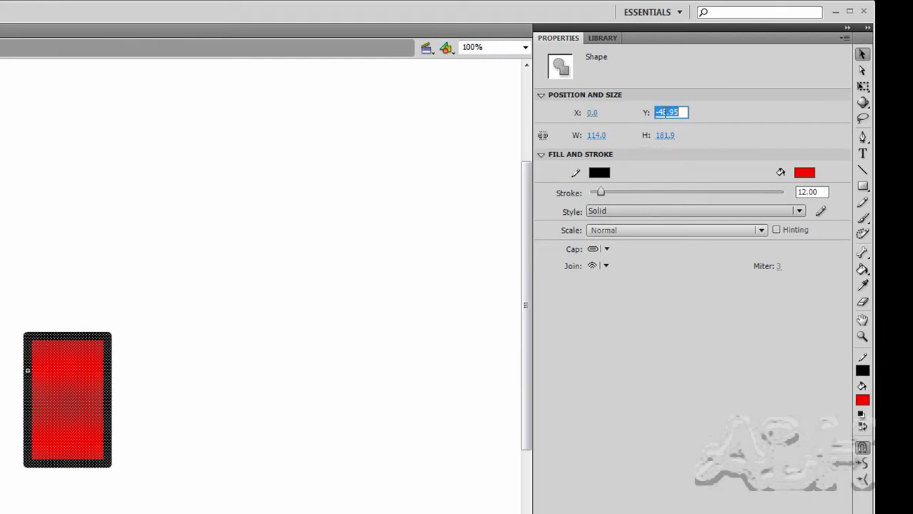
pyautogui.write('0')
pyautogui.click(596, 135)
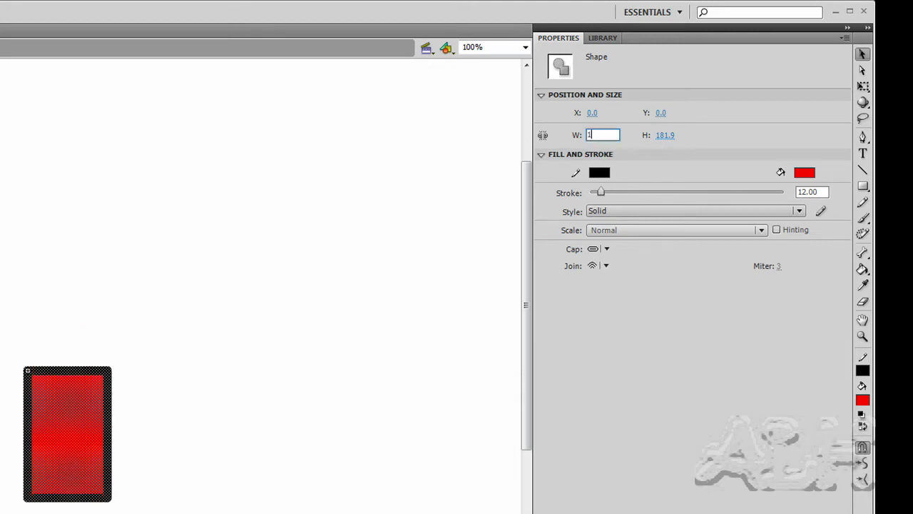
pyautogui.write('00')
pyautogui.click(663, 136)
pyautogui.write('17')
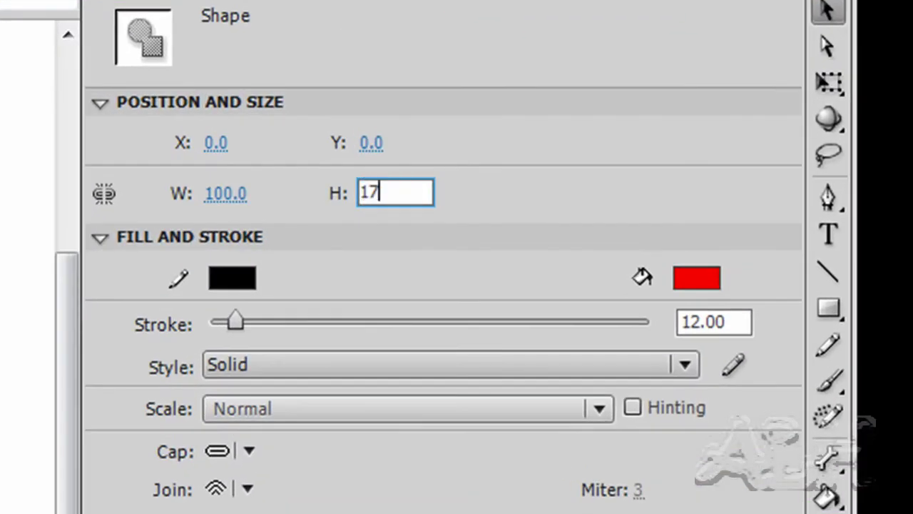
pyautogui.write('0')
pyautogui.press('Return')
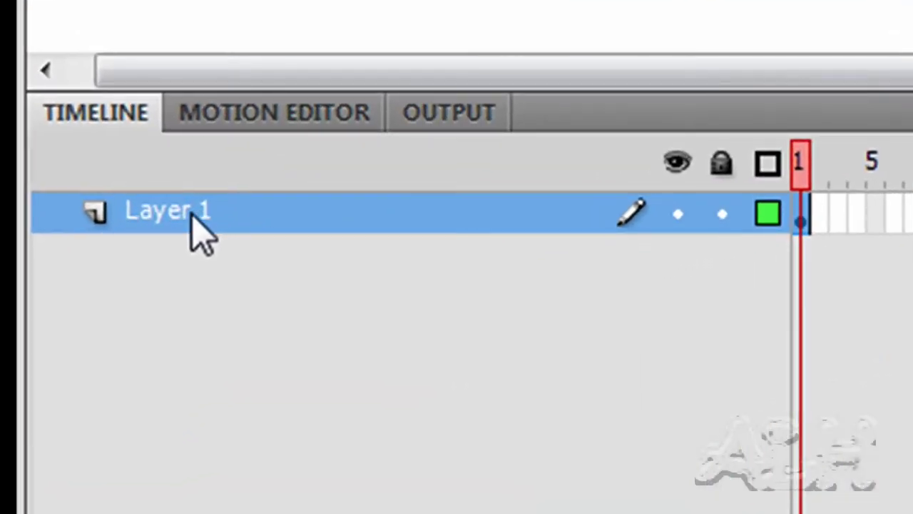
# Rename Layer 1 to 'Red Rectangle'.
pyautogui.doubleClick(191, 215)
pyautogui.write('Re')
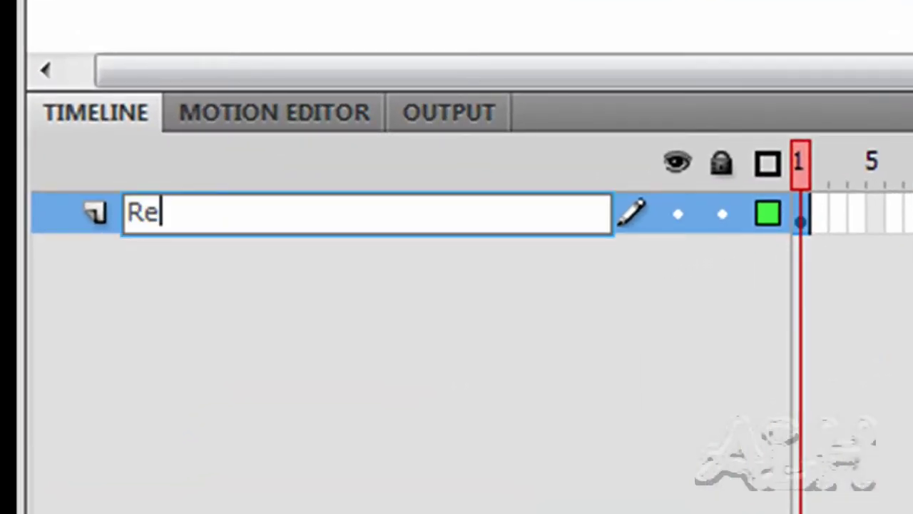
pyautogui.write('d Rectangle')
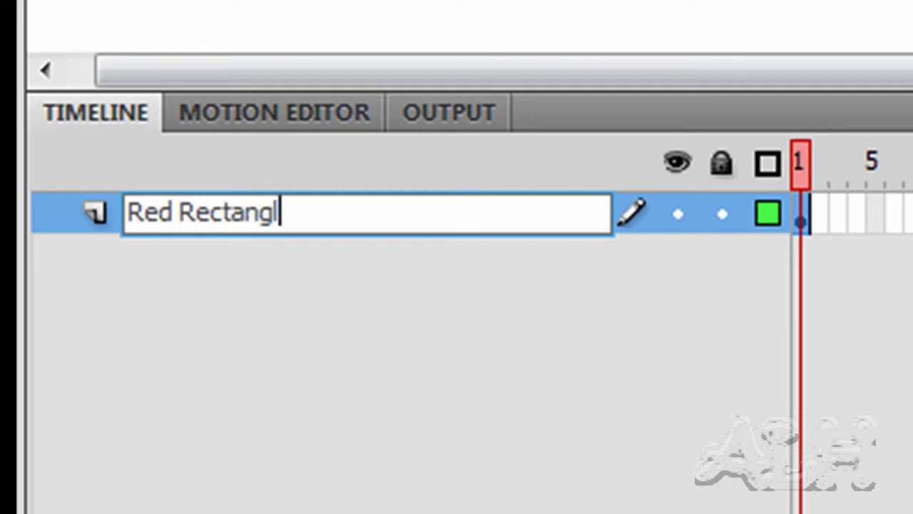
pyautogui.press('Return')
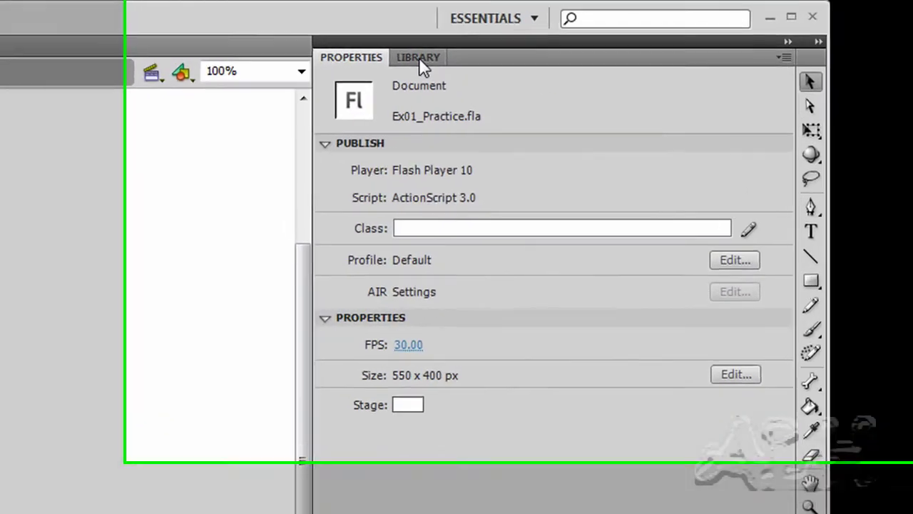
# Create a Movie Clip symbol named 'Red Rectangle Rotation Clockwise' from the Library.
pyautogui.click(670, 38)
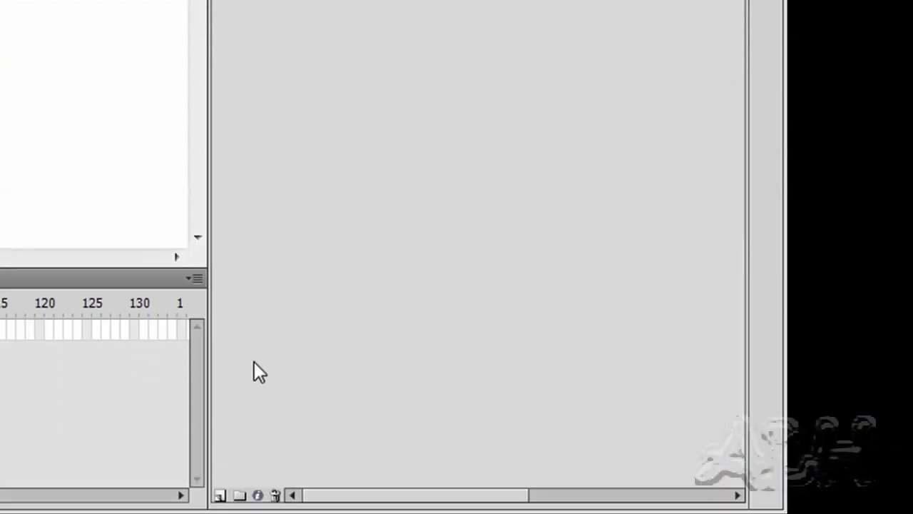
pyautogui.click(220, 495)
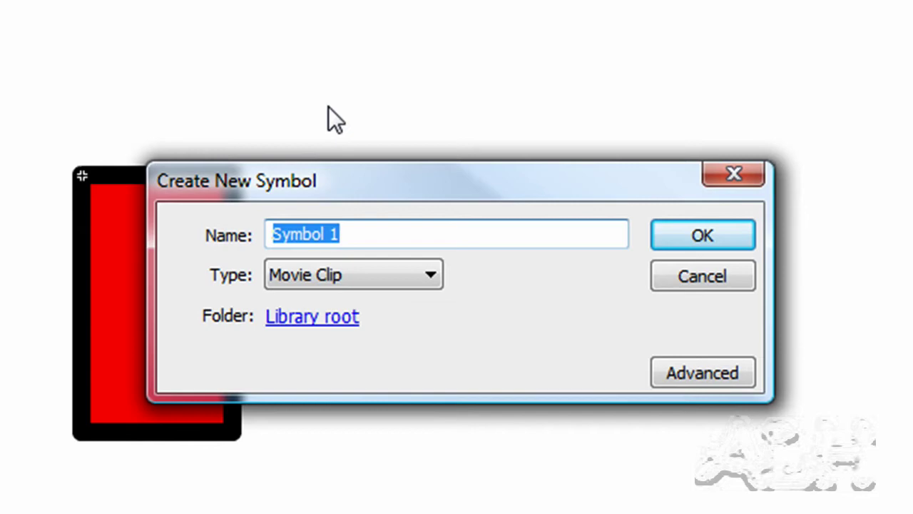
pyautogui.write('Red')
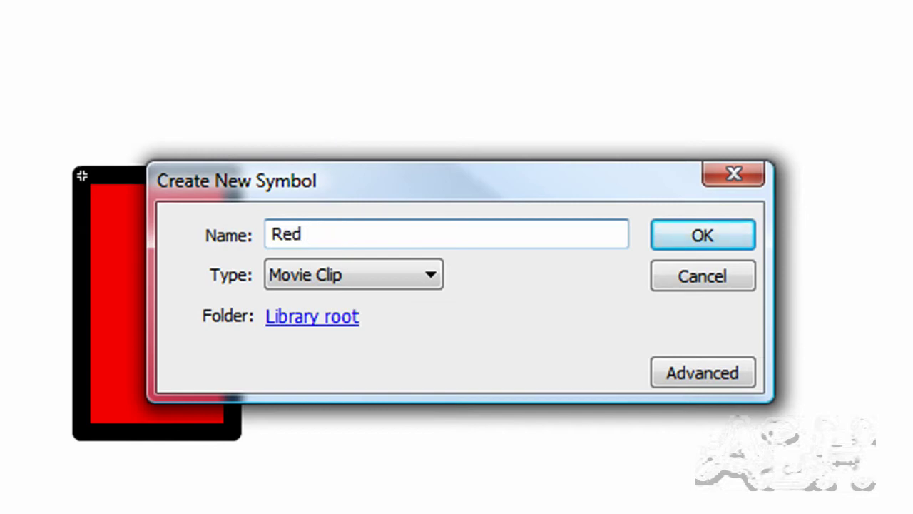
pyautogui.write(' Rectangl')
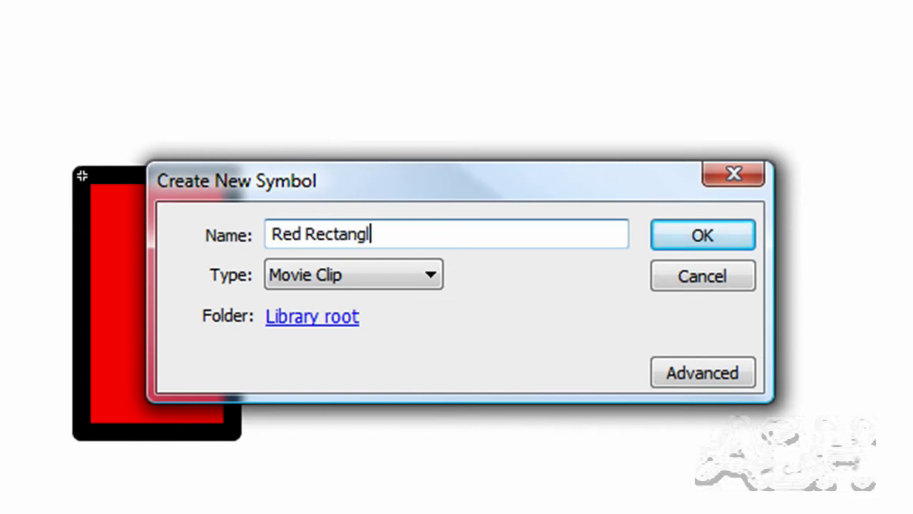
pyautogui.write('e Rotati')
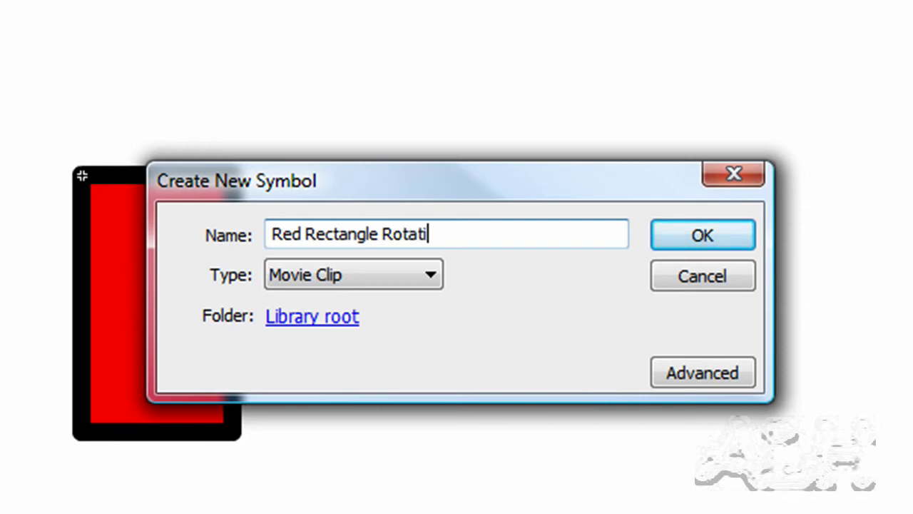
pyautogui.write('on CLock')
pyautogui.press('BackSpace')
pyautogui.press('BackSpace')
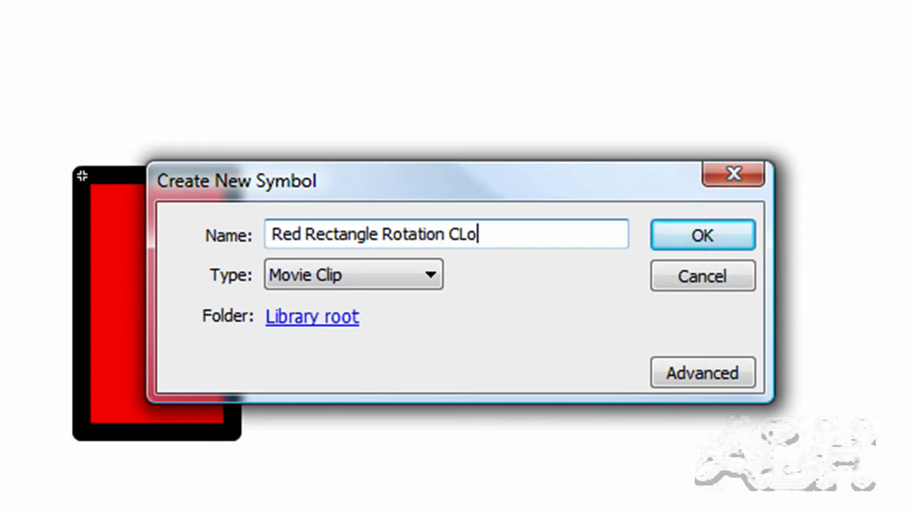
pyautogui.press('BackSpace')
pyautogui.press('BackSpace')
pyautogui.write('lockwise')
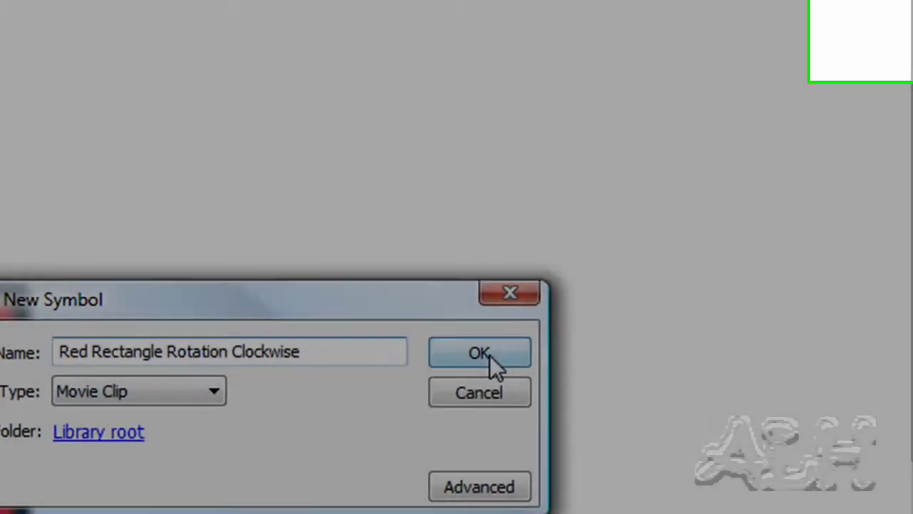
pyautogui.click(489, 355)
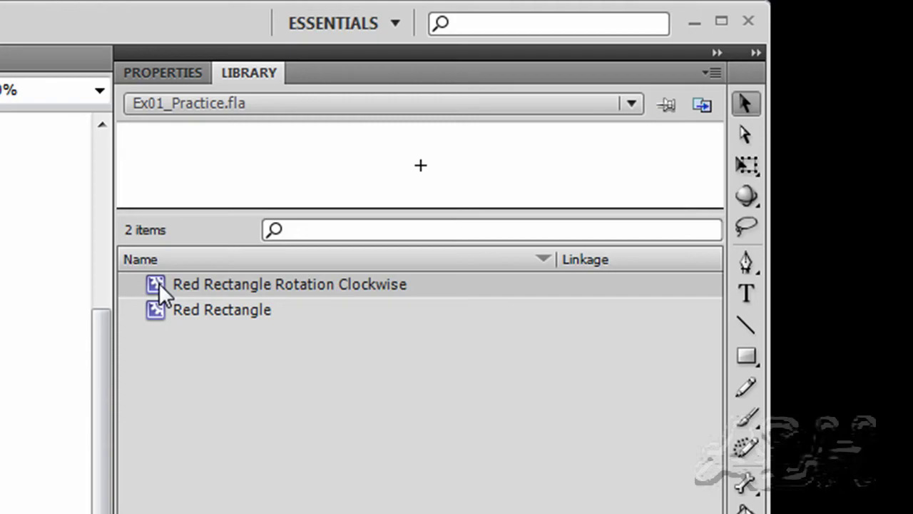
# Enter Red Rectangle Rotation Clockwise for editing, after briefly opening Red Rectangle.
pyautogui.doubleClick(156, 284)
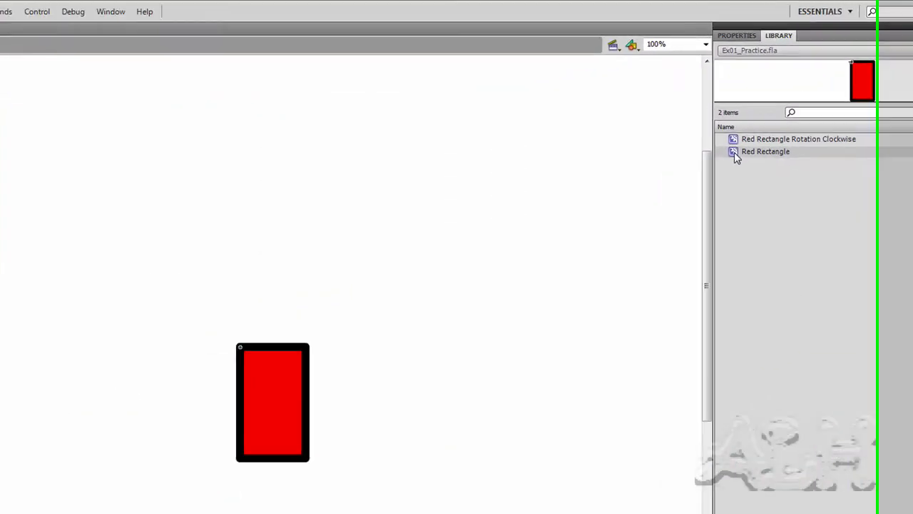
pyautogui.doubleClick(272, 311)
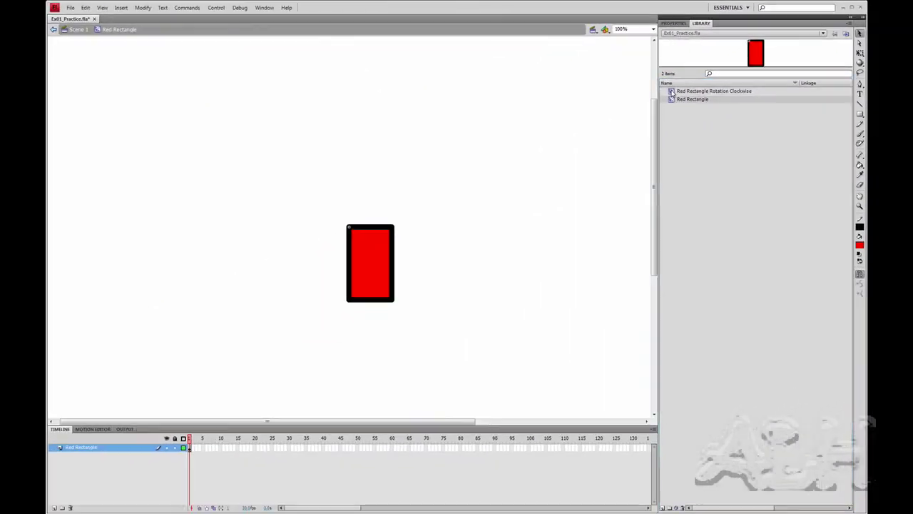
pyautogui.doubleClick(155, 280)
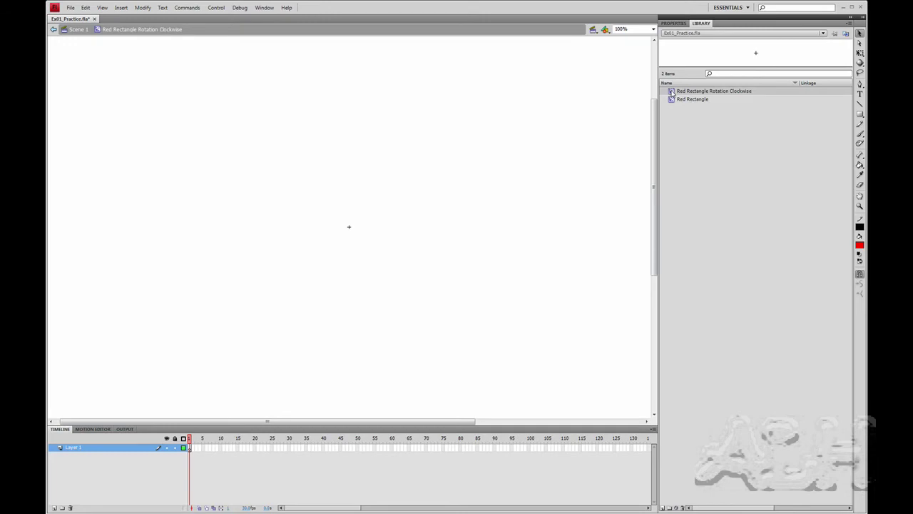
# Drag a Red Rectangle instance from the Library onto the clip's stage.
pyautogui.moveTo(671, 93)
pyautogui.mouseDown()
pyautogui.moveTo(414, 245)
pyautogui.moveTo(506, 159)
pyautogui.moveTo(589, 140)
pyautogui.moveTo(677, 99)
pyautogui.mouseUp()
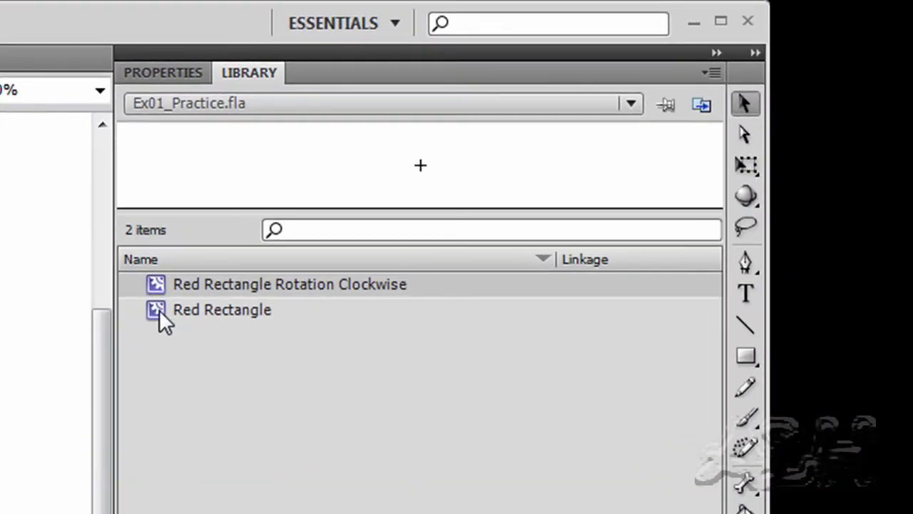
pyautogui.click(159, 311)
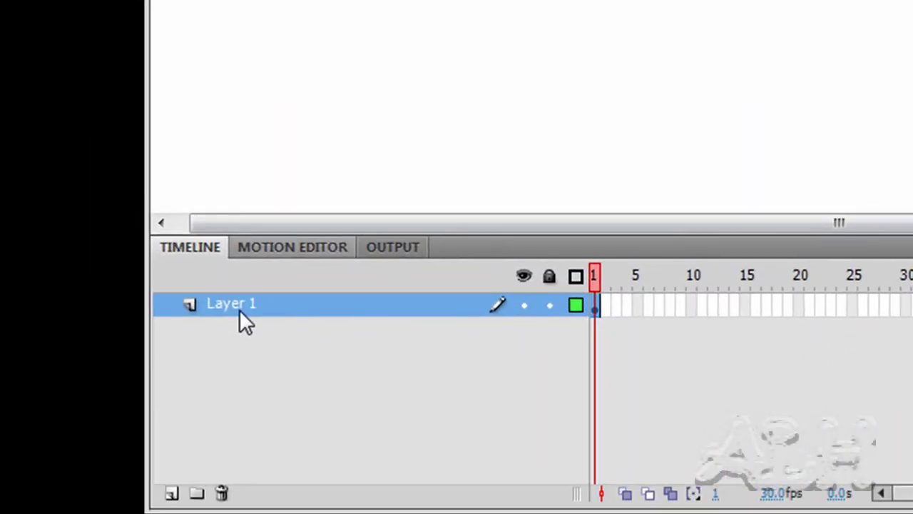
# Rename Layer 1 to 'Animation'.
pyautogui.doubleClick(244, 308)
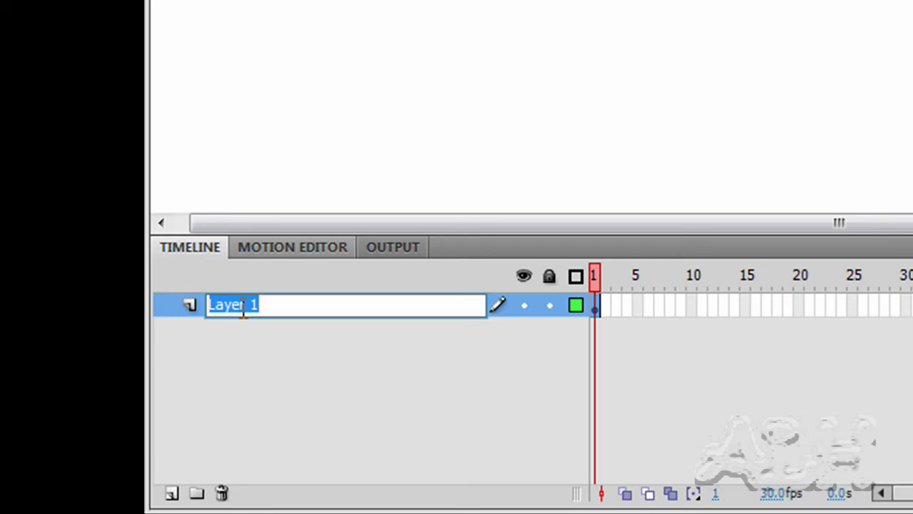
pyautogui.write('Animation')
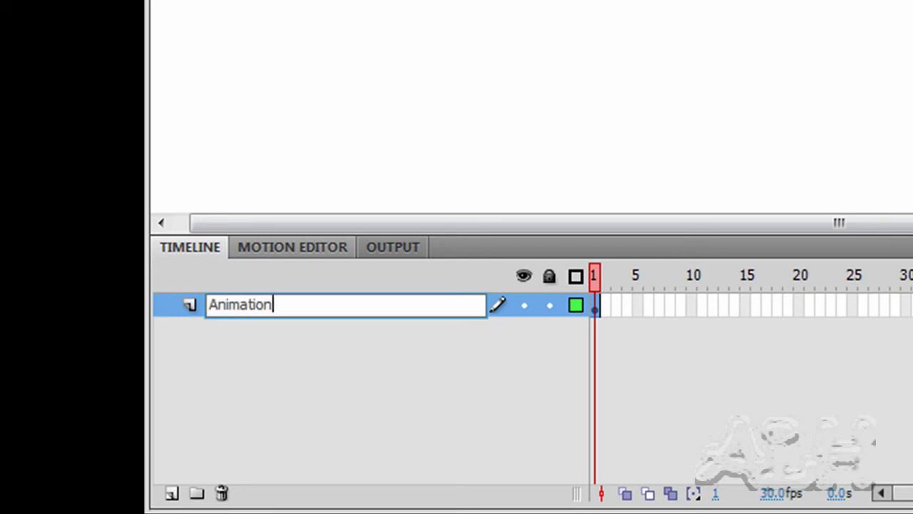
pyautogui.press('Return')
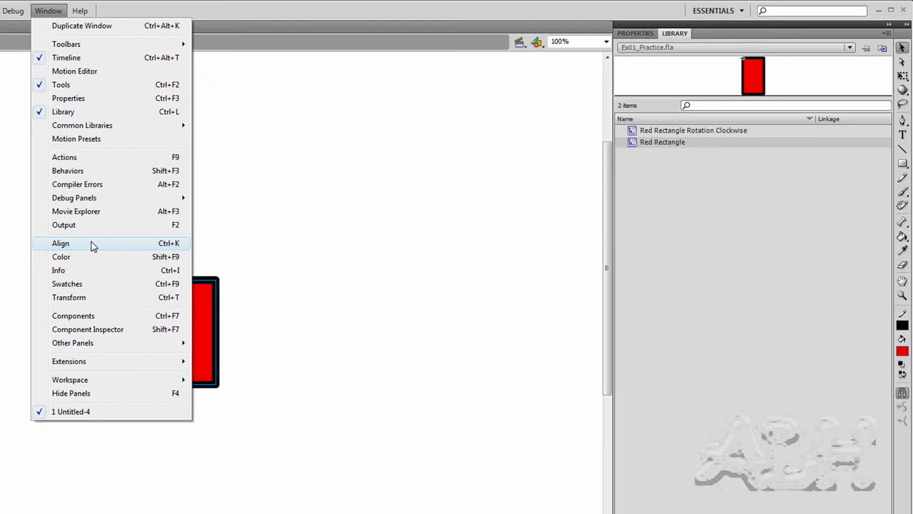
# Use the Align panel with To stage enabled to center the red rectangle horizontally and vertically.
pyautogui.click(91, 245)
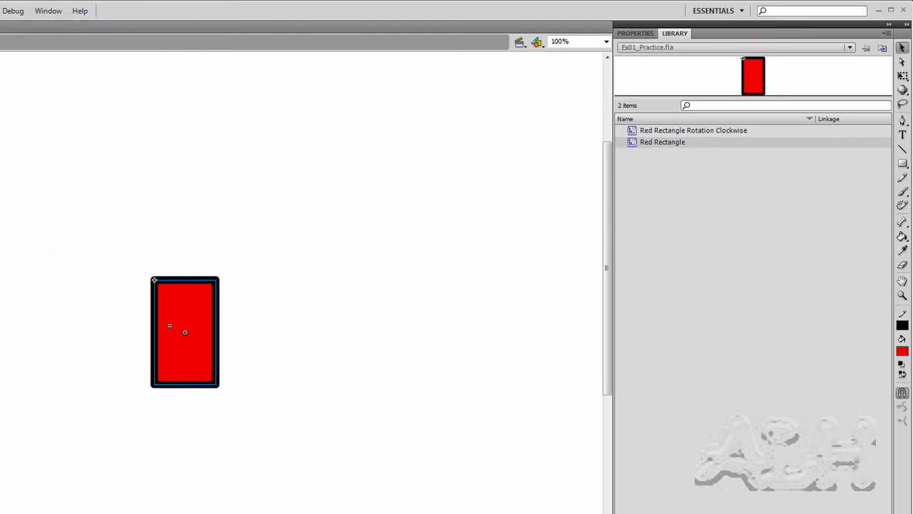
pyautogui.moveTo(607, 170); pyautogui.dragTo(298, 281)
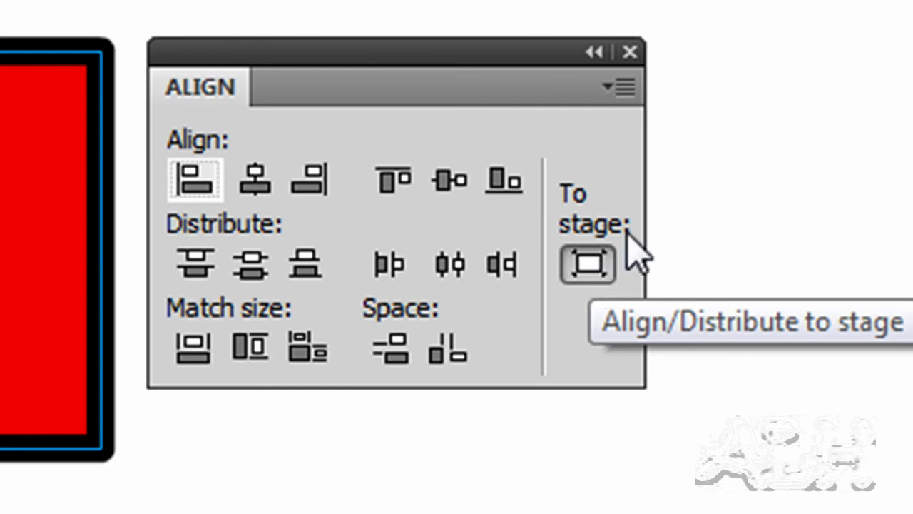
pyautogui.click(590, 271)
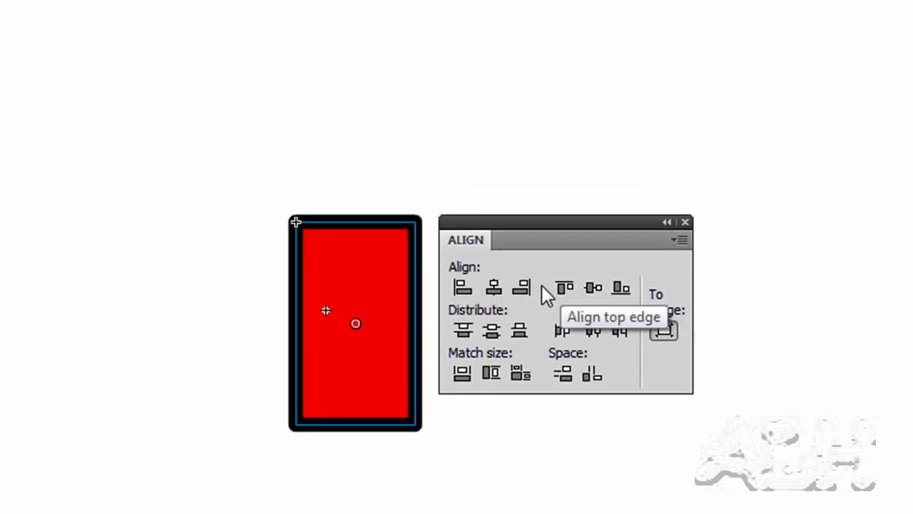
pyautogui.click(495, 287)
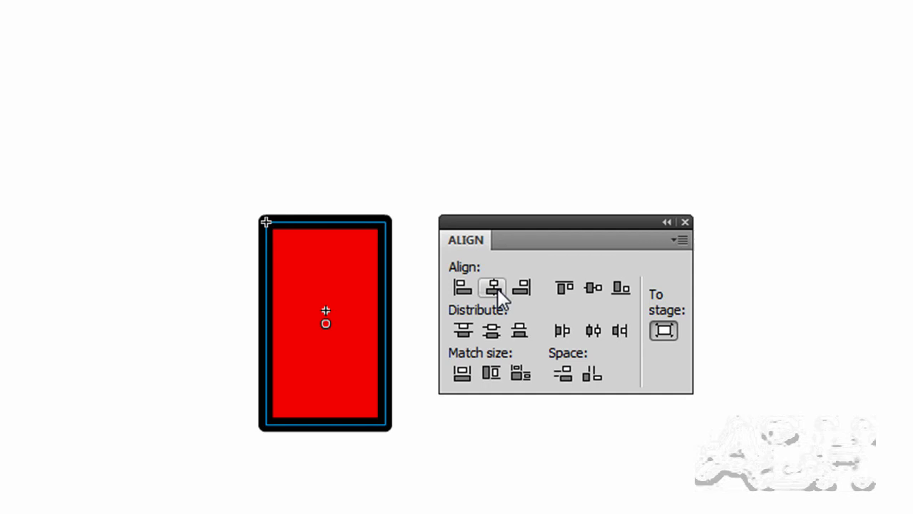
pyautogui.click(593, 289)
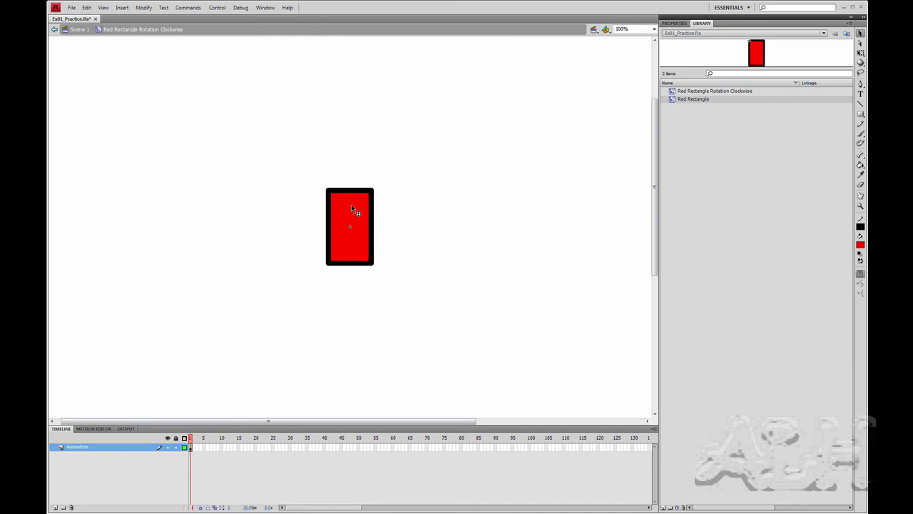
# Create a motion tween on the red rectangle and extend its span to frame 120.
pyautogui.click(352, 207)
pyautogui.rightClick(352, 208)
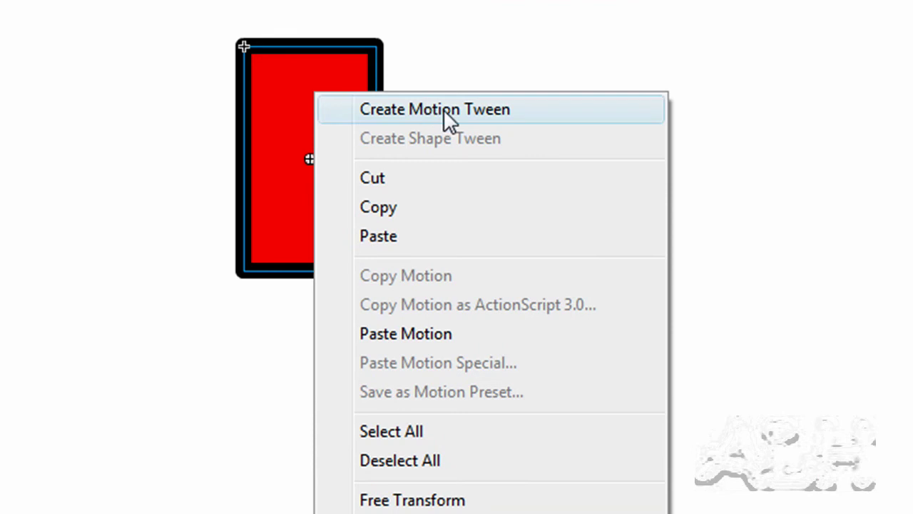
pyautogui.click(443, 108)
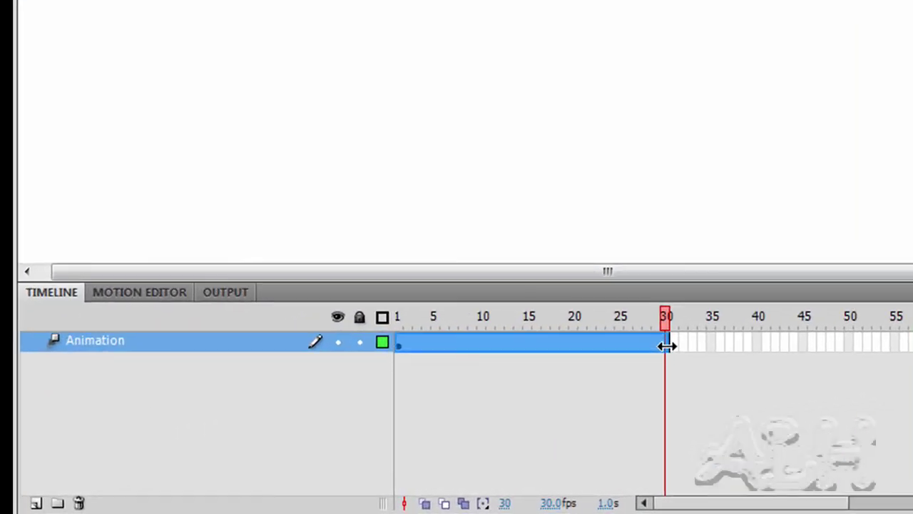
pyautogui.moveTo(666, 345); pyautogui.dragTo(912, 334)
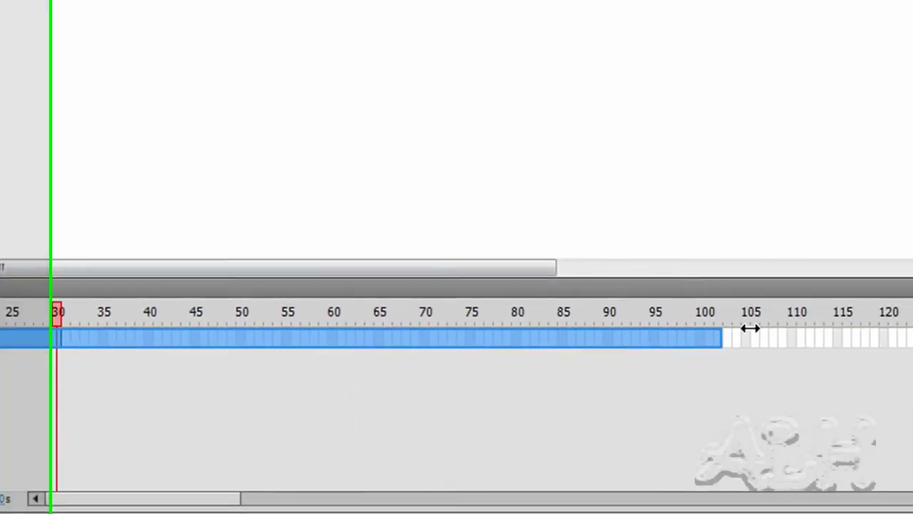
pyautogui.moveTo(750, 328); pyautogui.dragTo(883, 330)
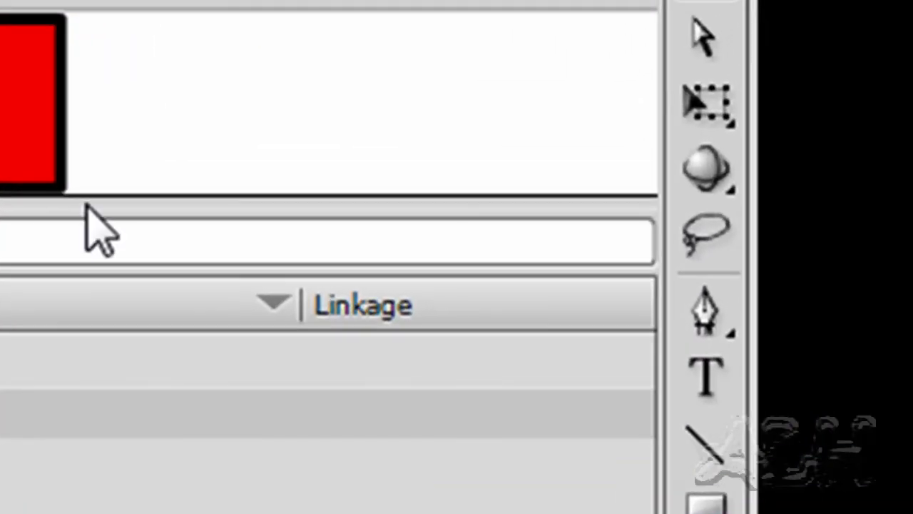
# Switch to the Free Transform tool to rotate the red rectangle.
pyautogui.click(719, 114)
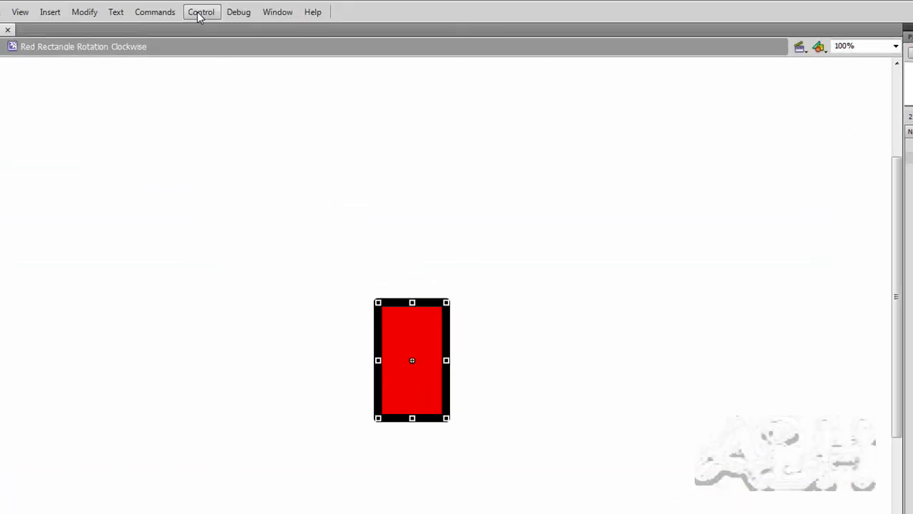
# Play the 120-frame animation from the Control menu to preview the clockwise rotation.
pyautogui.click(201, 12)
pyautogui.click(211, 29)
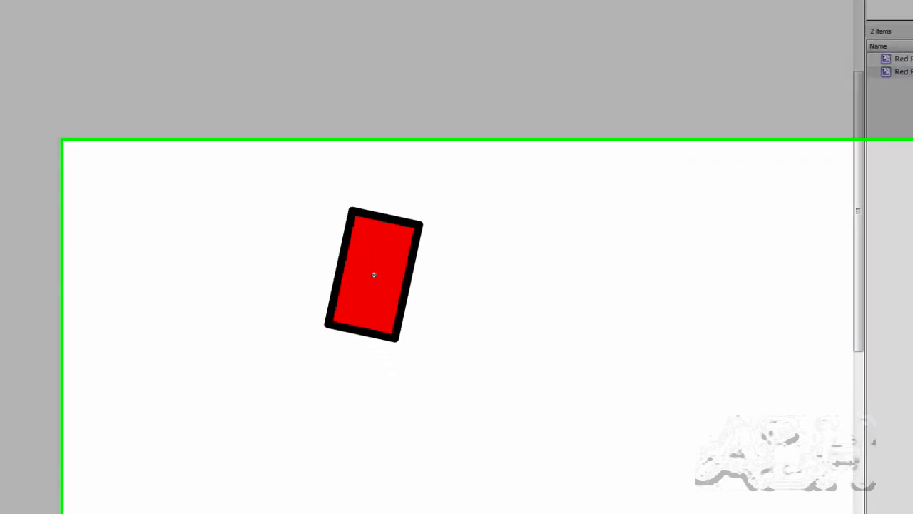